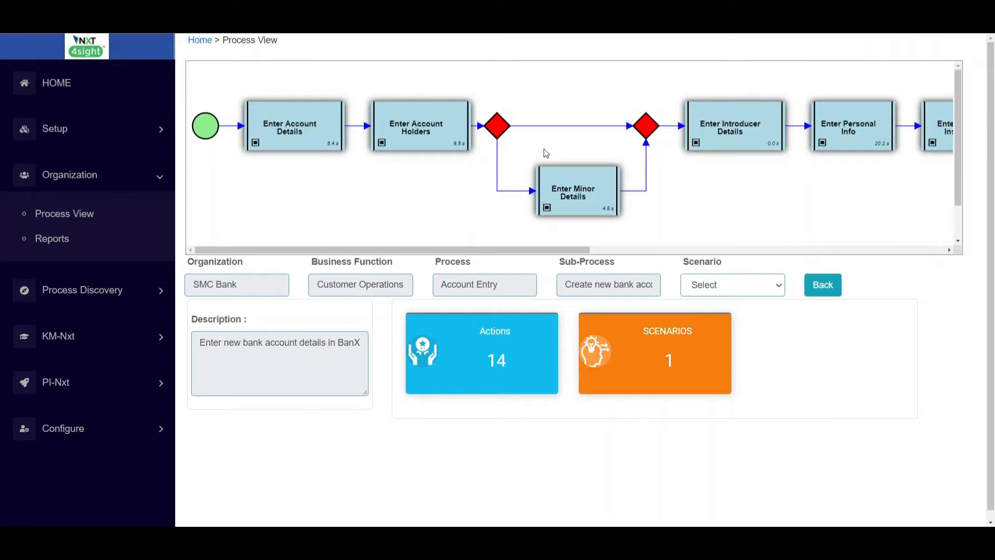
Step: Back out of the sub-process flow to the business function level and go to Process Discovery Configuration
left_click(813, 286)
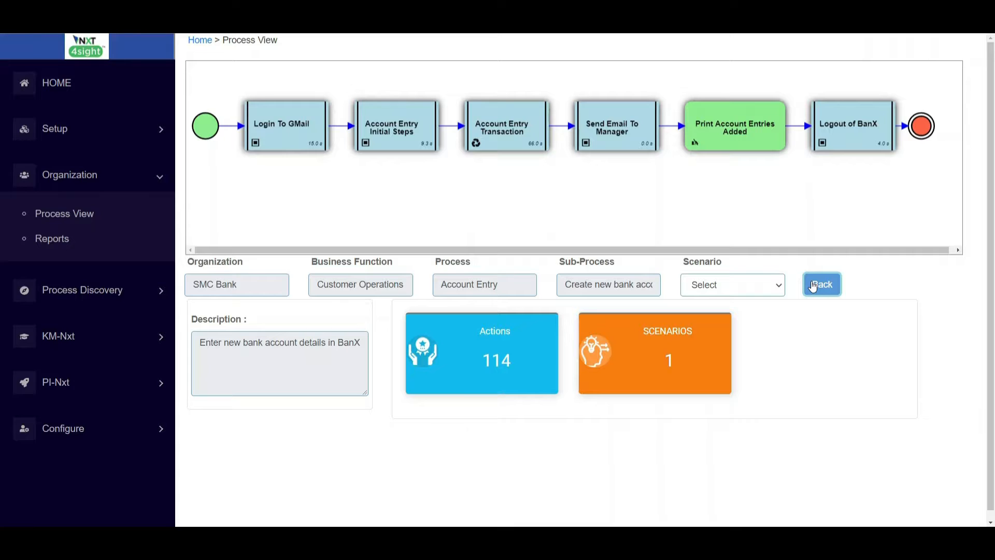
left_click(813, 287)
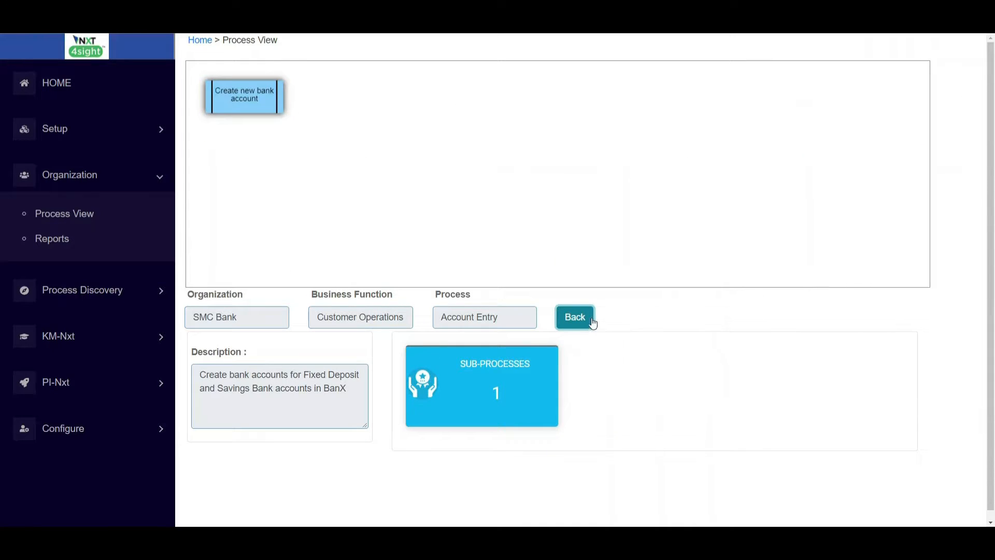
left_click(590, 319)
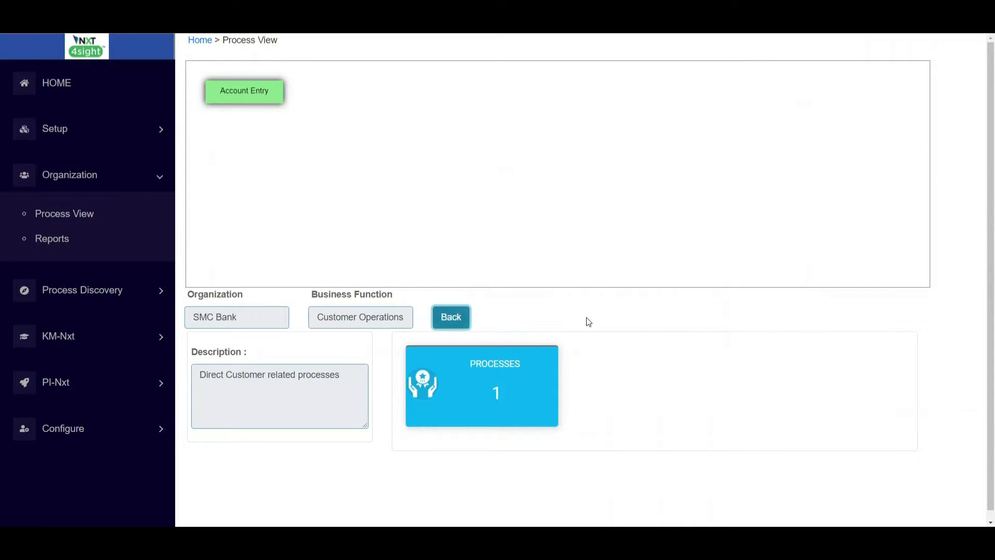
left_click(24, 174)
left_click(38, 218)
left_click(57, 285)
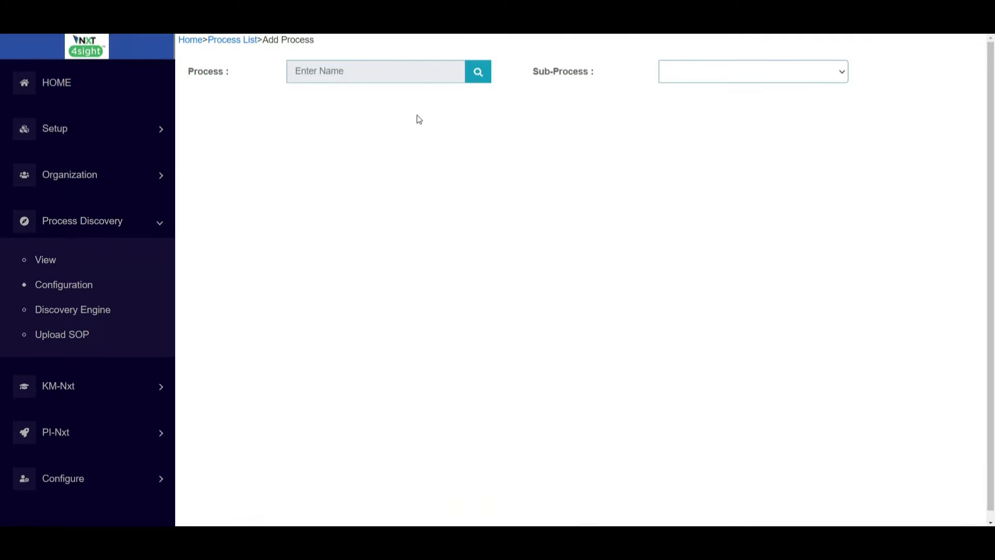
Step: Search processes starting with 'A' and load Account Entry as the analysed process
left_click(479, 72)
left_click(447, 133)
type("A")
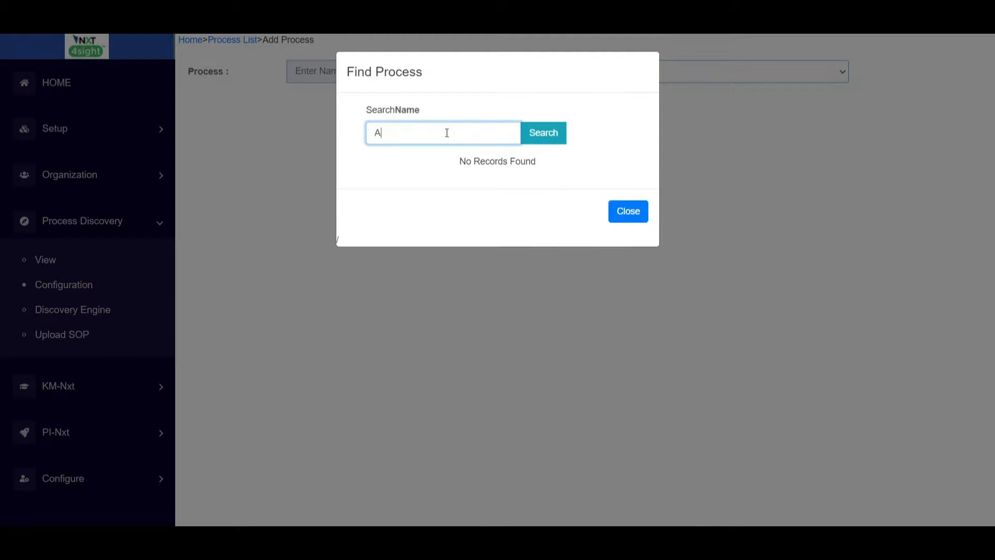
left_click(545, 136)
left_click(361, 186)
left_click(593, 281)
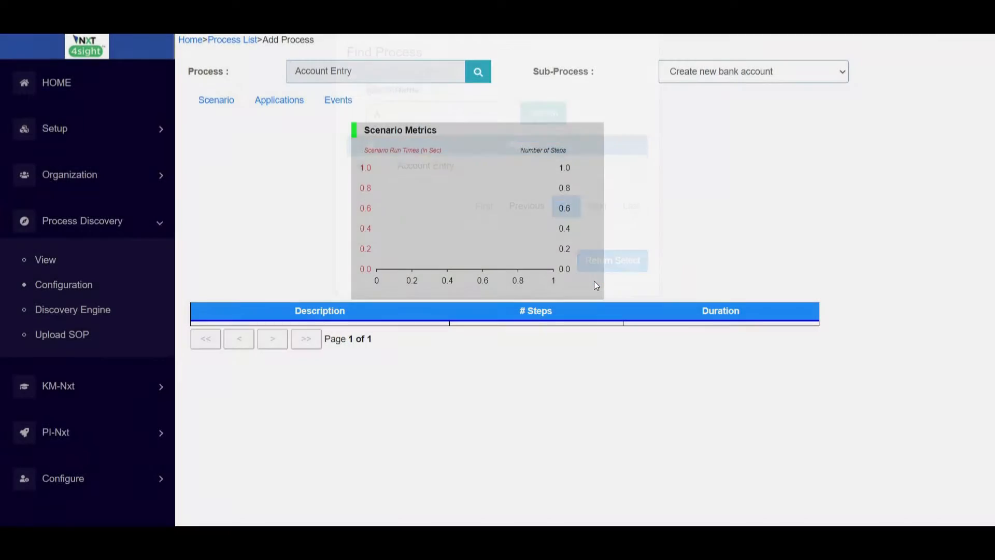
Step: Show per-application metrics and expand the Excel and Banx rows to see their screens
left_click(285, 101)
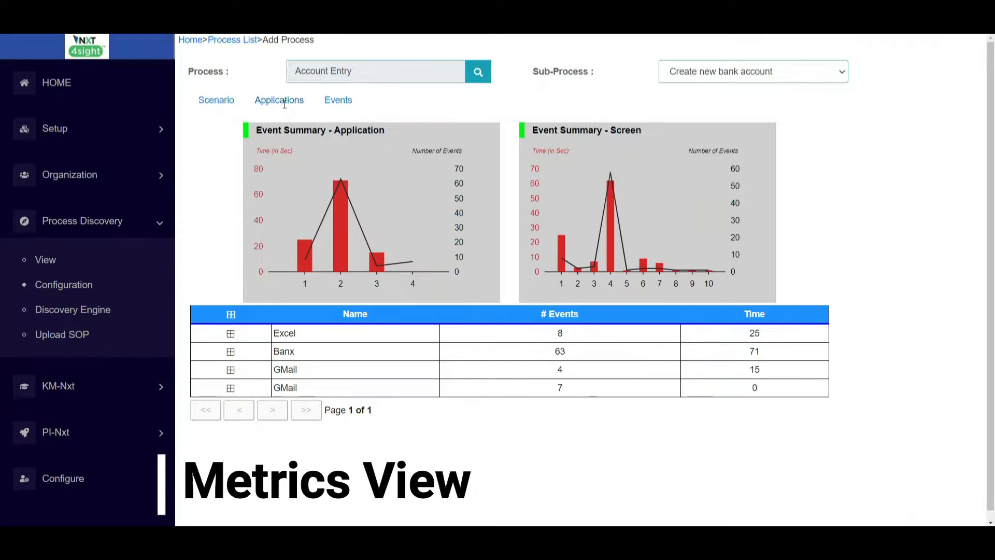
left_click(234, 336)
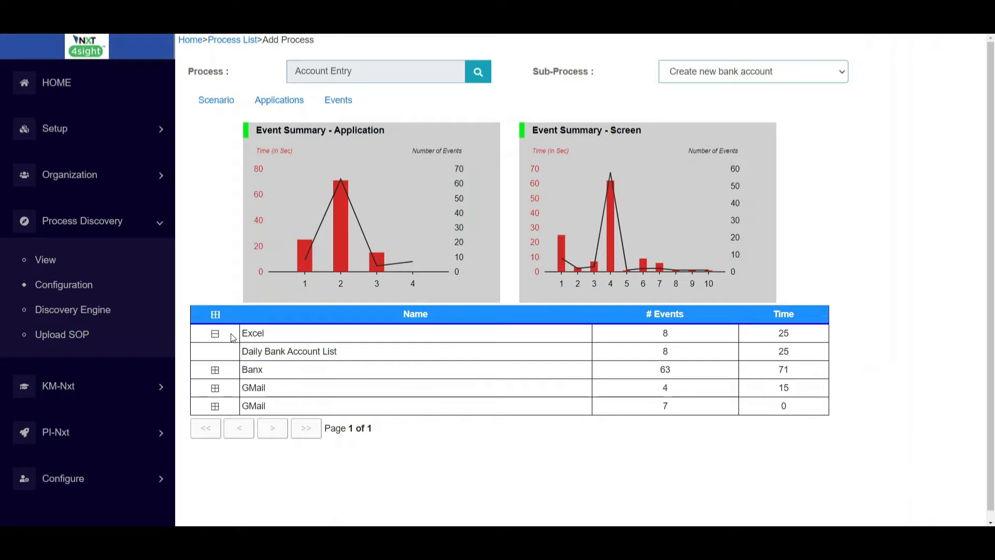
left_click(215, 371)
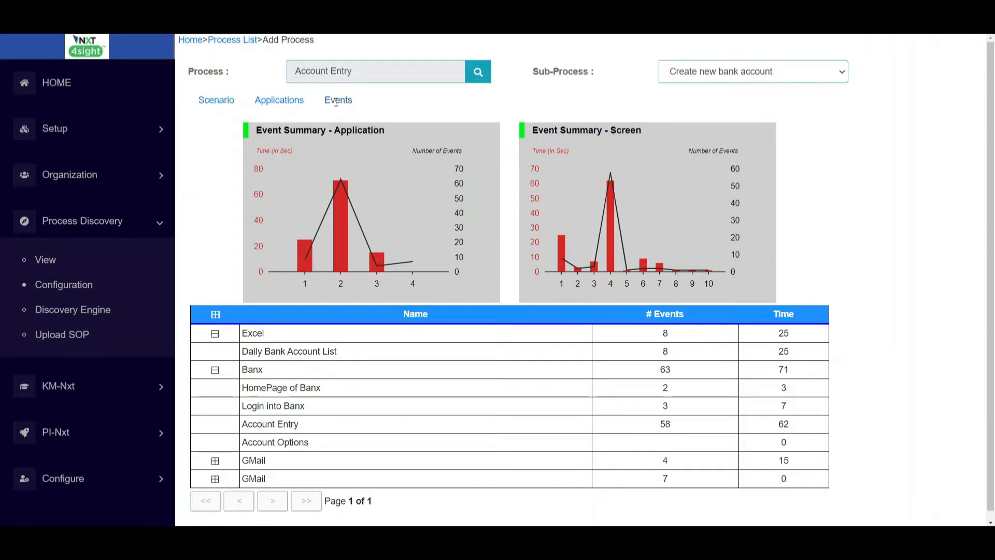
Step: Page through the recorded event list to page 4, then collapse Process Discovery
left_click(337, 101)
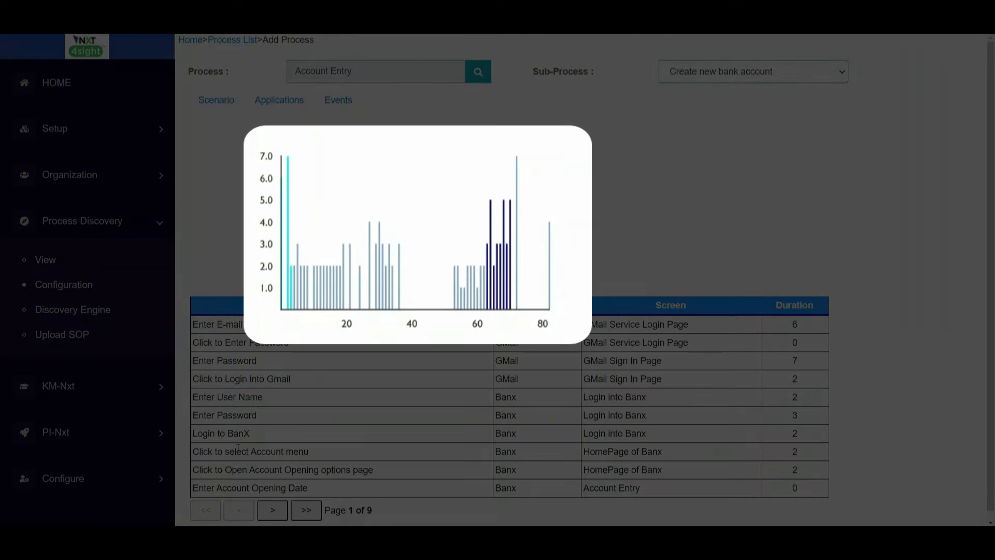
left_click(272, 511)
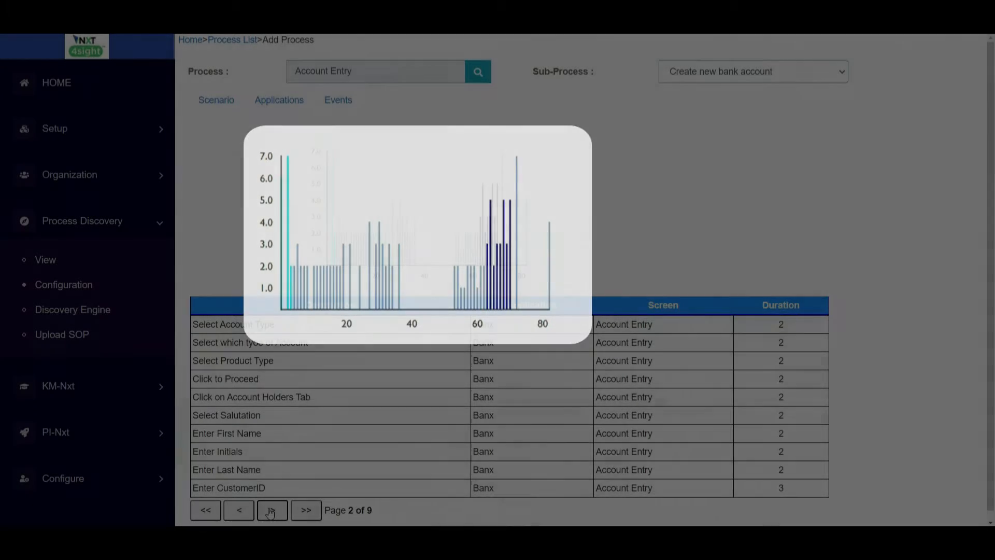
left_click(271, 511)
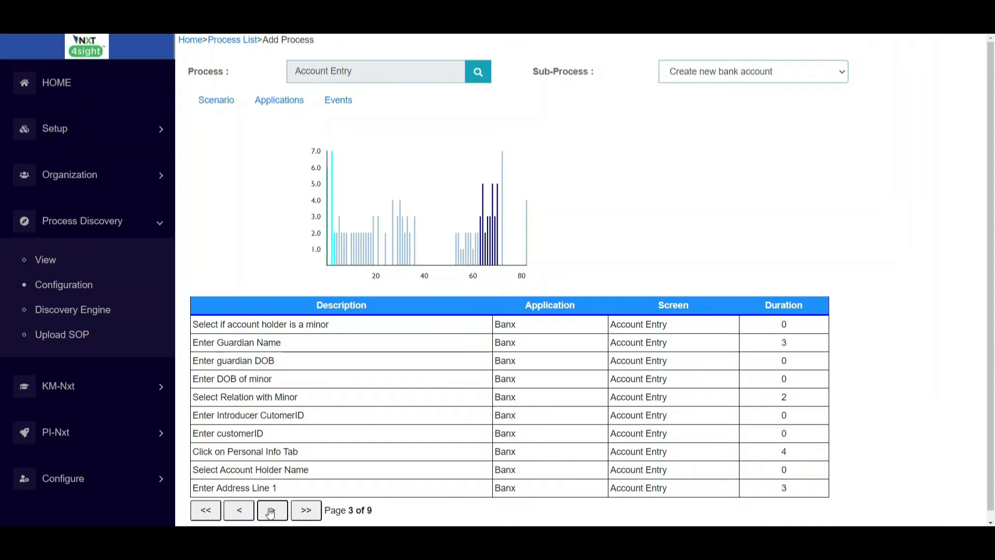
left_click(270, 510)
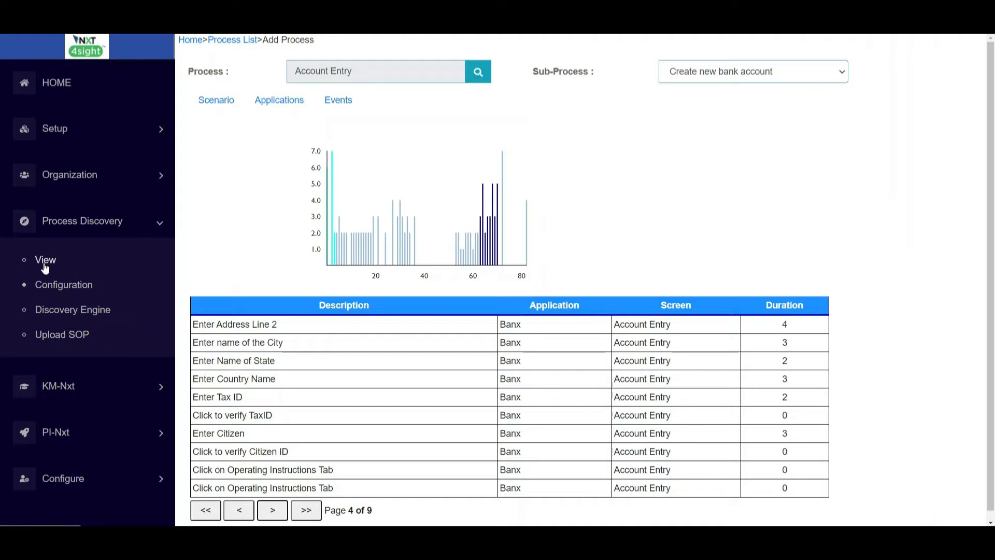
left_click(63, 229)
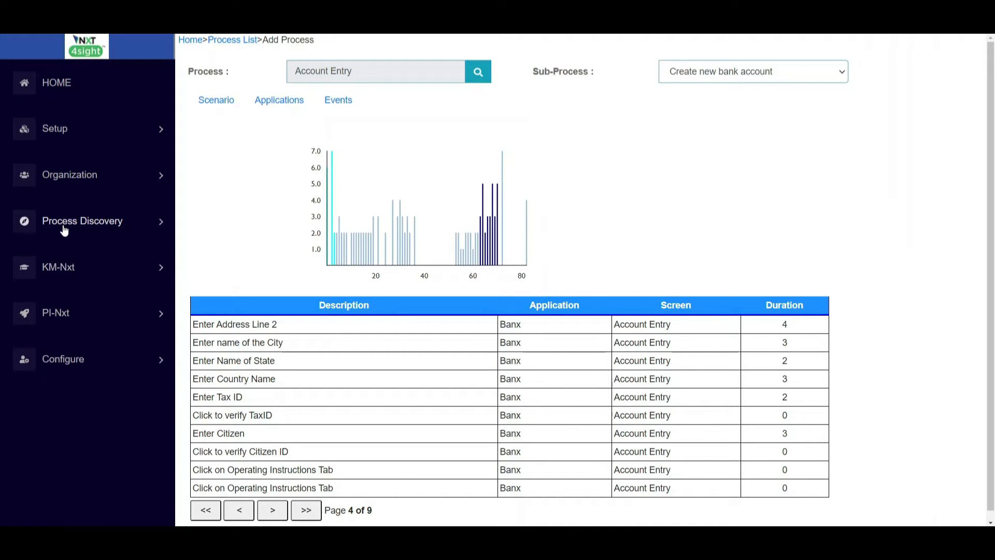
Step: Start a new process group named 'Accounting and Banking Operations Processes' with a matching description
left_click(59, 315)
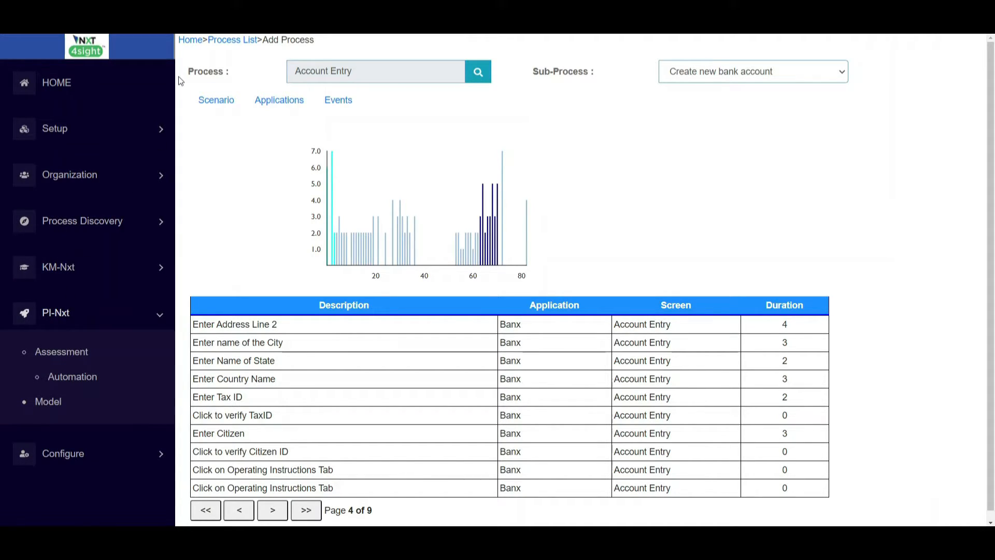
left_click(185, 41)
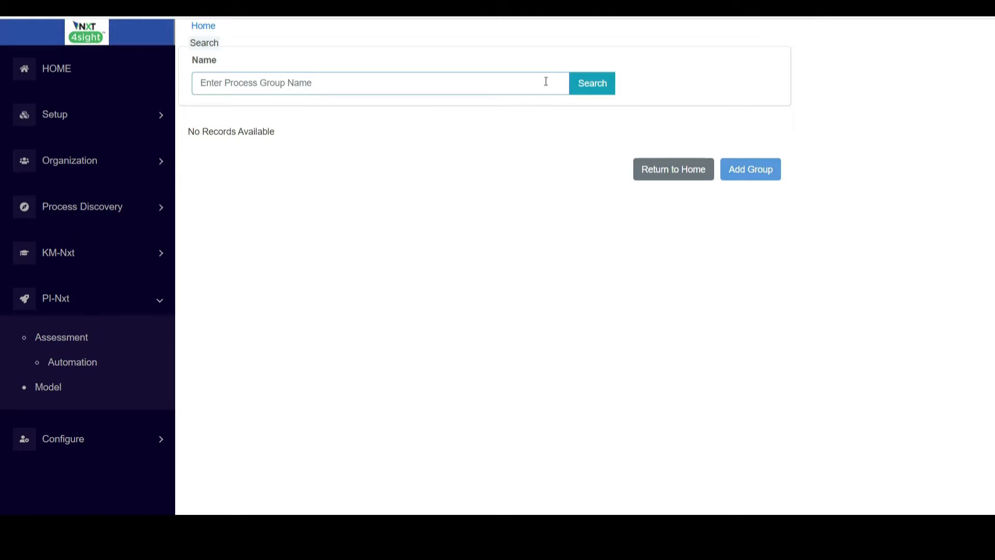
left_click(588, 91)
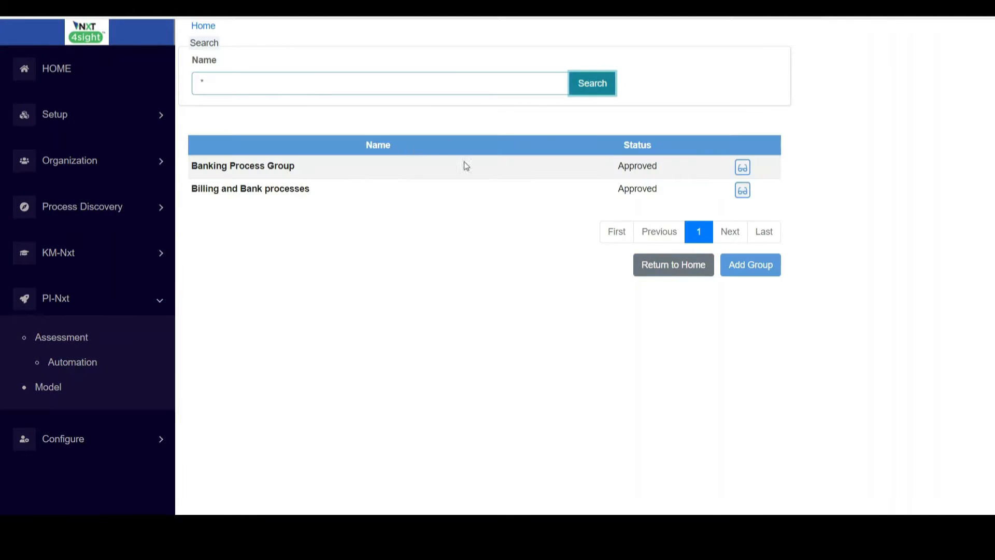
left_click(750, 264)
left_click(519, 70)
type("Accounting and Bankin")
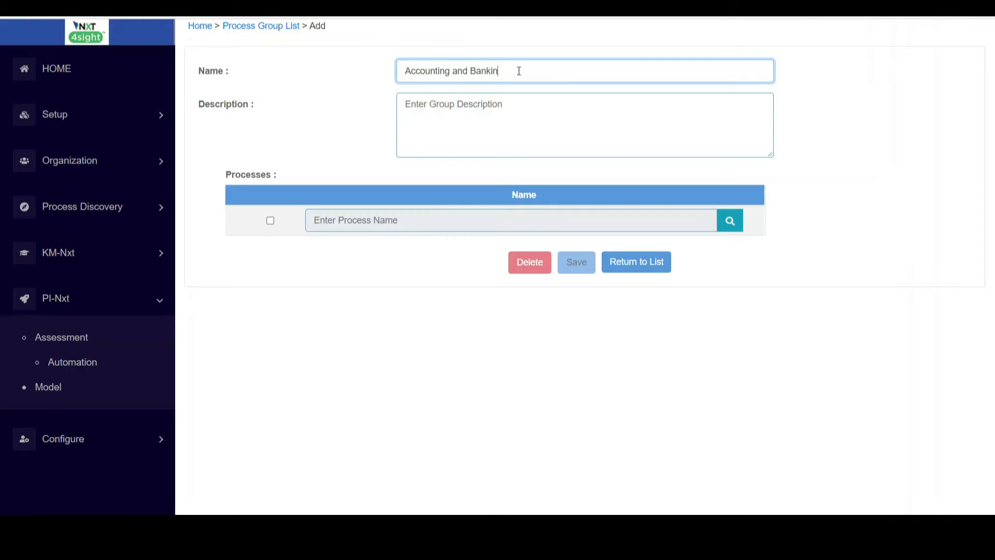
type("g Operations Processes")
key("Tab")
type("Accounting and Banking Operations Proces")
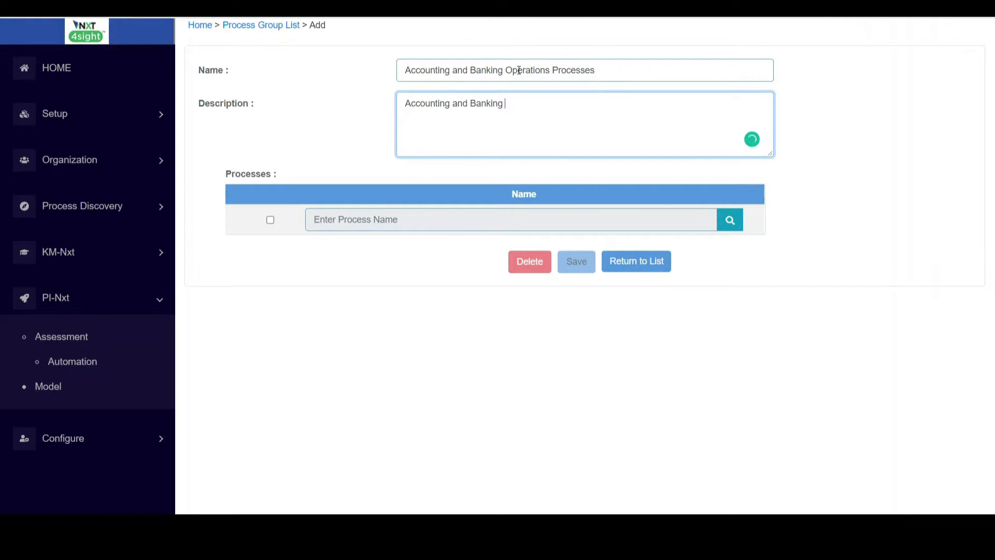
type("esses")
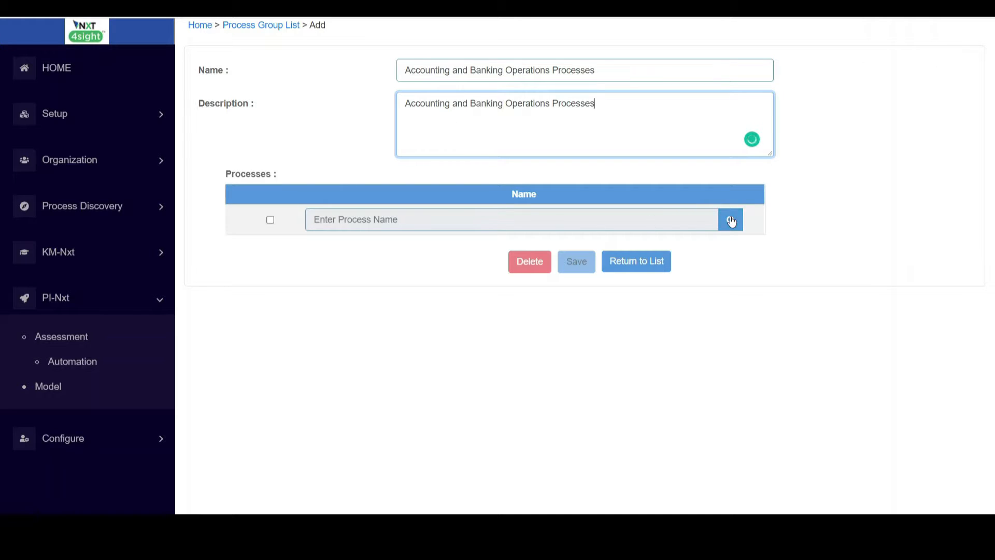
Step: Add Account Entry as the group's first process
left_click(729, 219)
type("A")
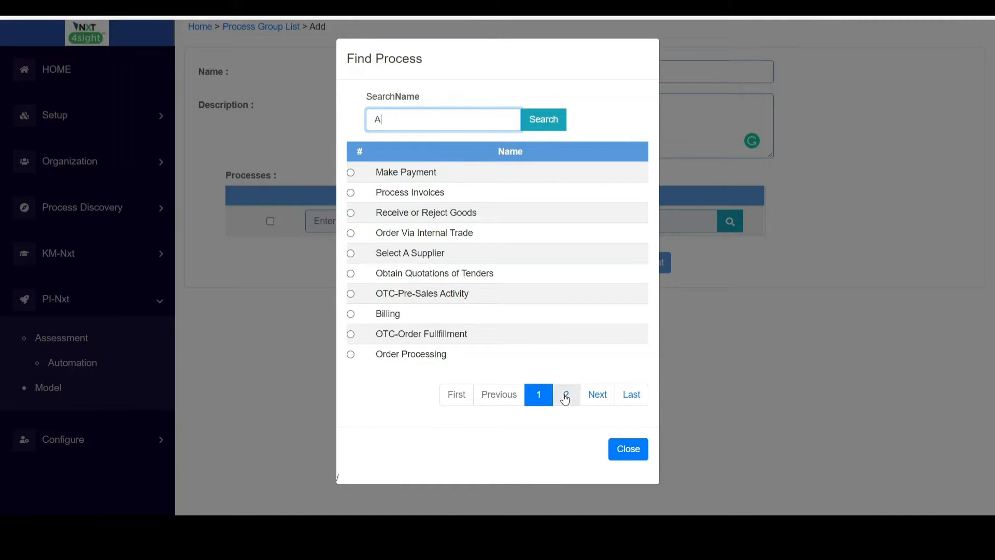
left_click(567, 394)
left_click(362, 172)
left_click(612, 266)
Step: Add Billing as the second process and save the group
left_click(699, 220)
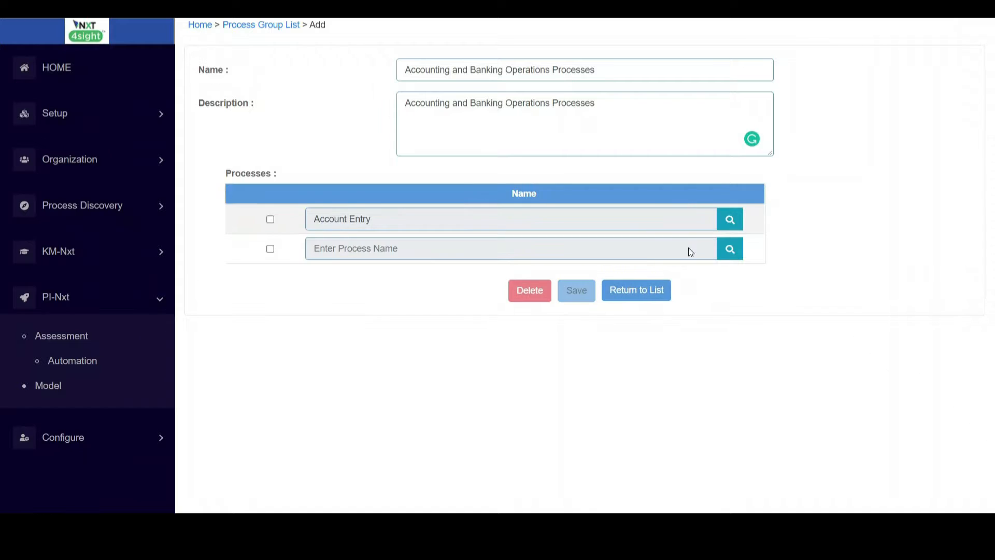
left_click(723, 249)
key("BackSpace")
type("B")
key("Return")
left_click(420, 165)
left_click(601, 272)
left_click(577, 293)
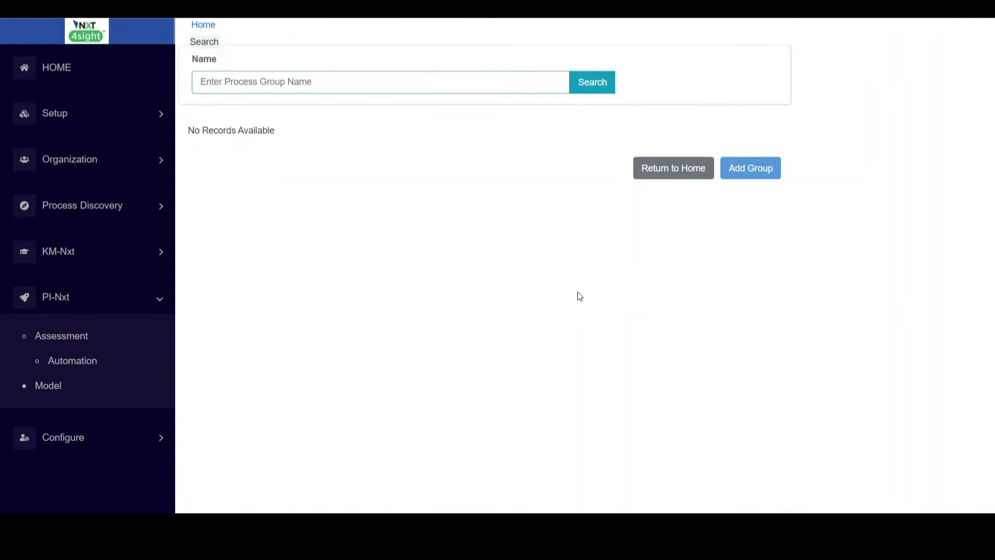
left_click(573, 92)
Step: Start the group's business case assessment and show Billing's results under Process Details
left_click(730, 166)
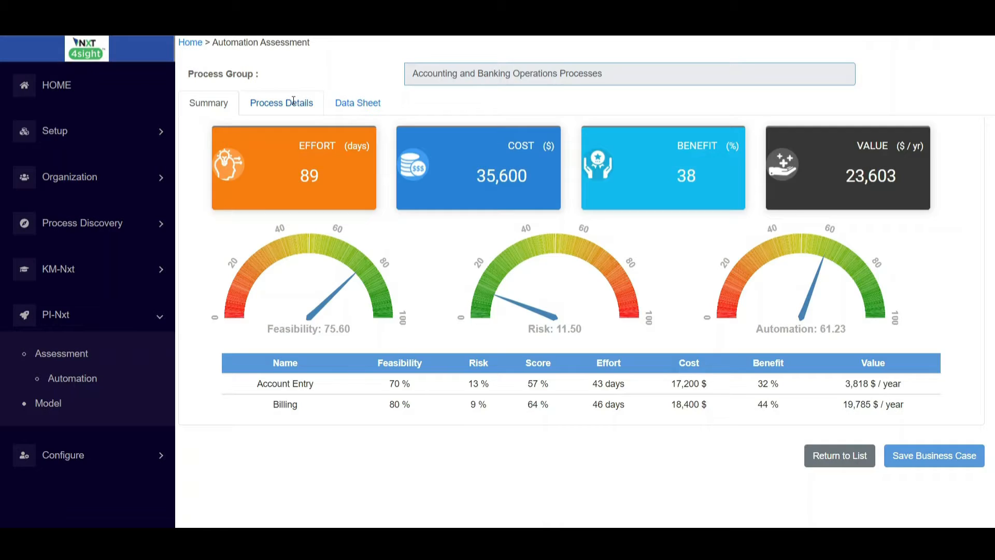
left_click(290, 96)
left_click(394, 148)
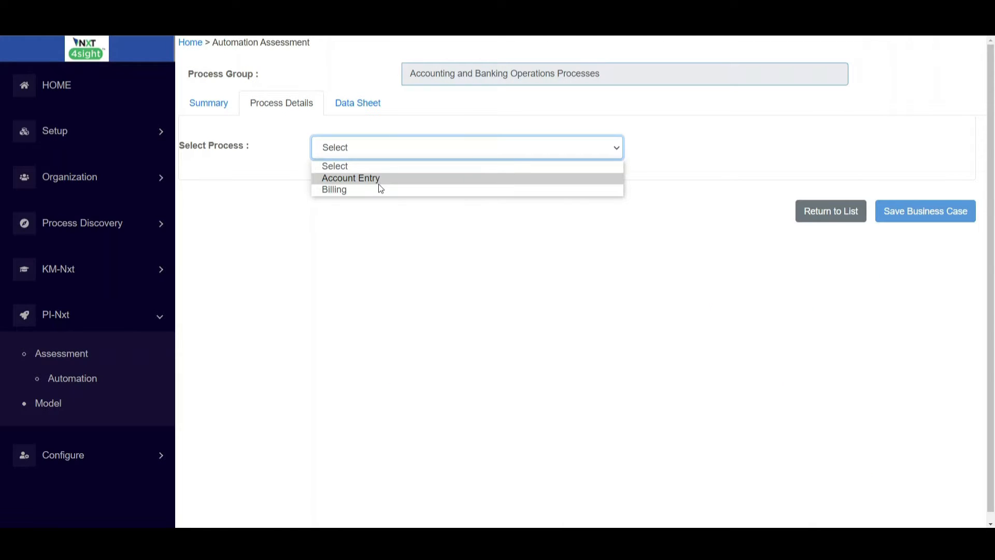
left_click(381, 190)
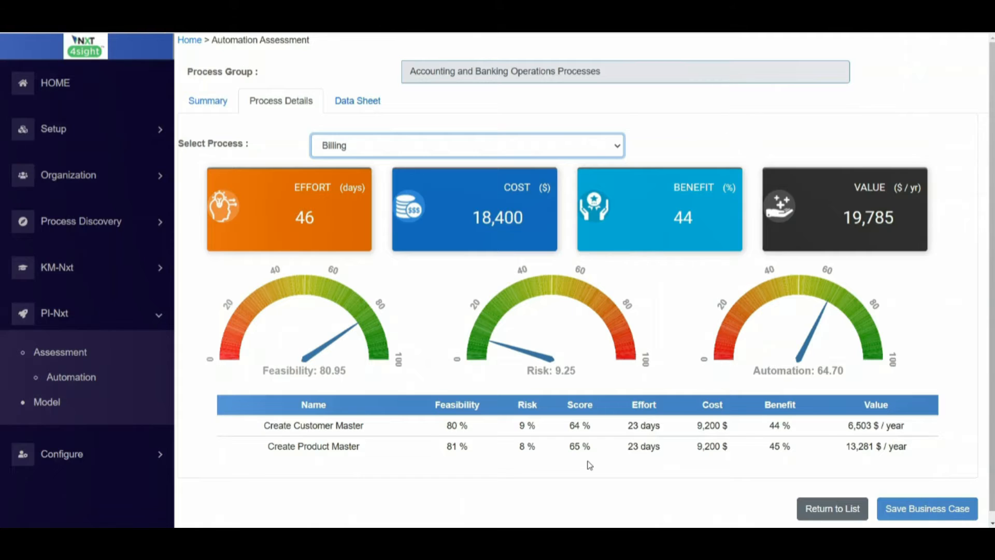
Step: Inspect Account Entry's Create new bank account step types, applications and data inputs on the Data Sheet
left_click(360, 101)
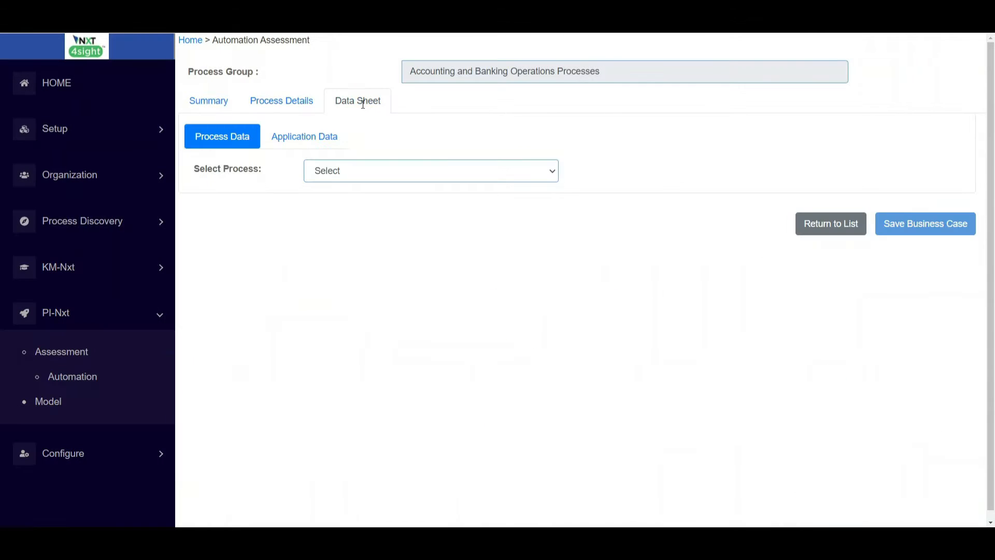
left_click(391, 174)
left_click(378, 201)
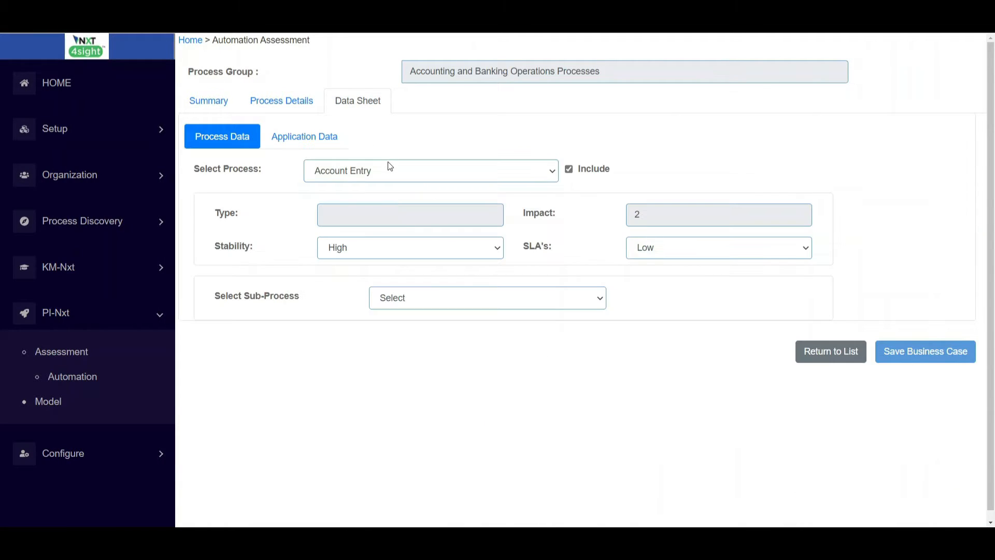
left_click(485, 303)
left_click(471, 330)
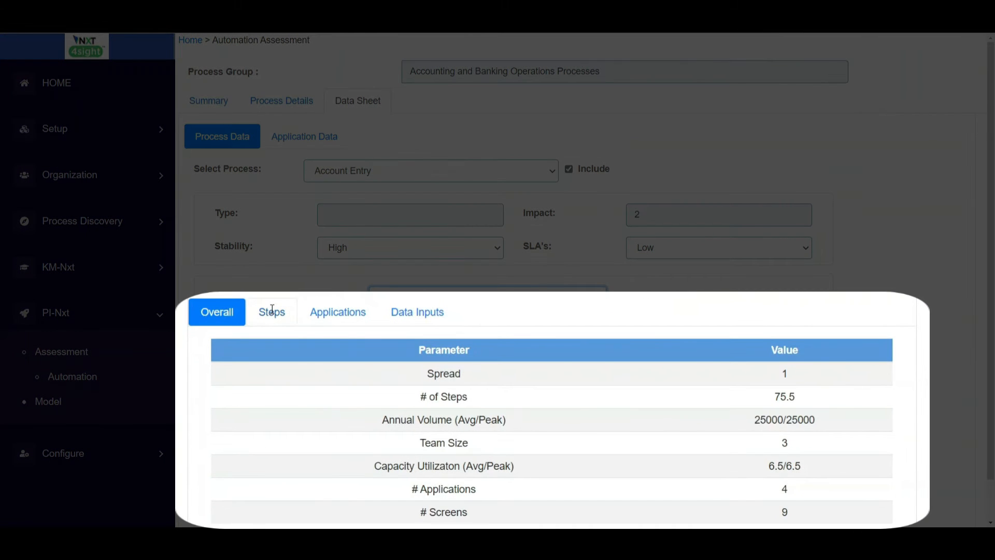
left_click(337, 334)
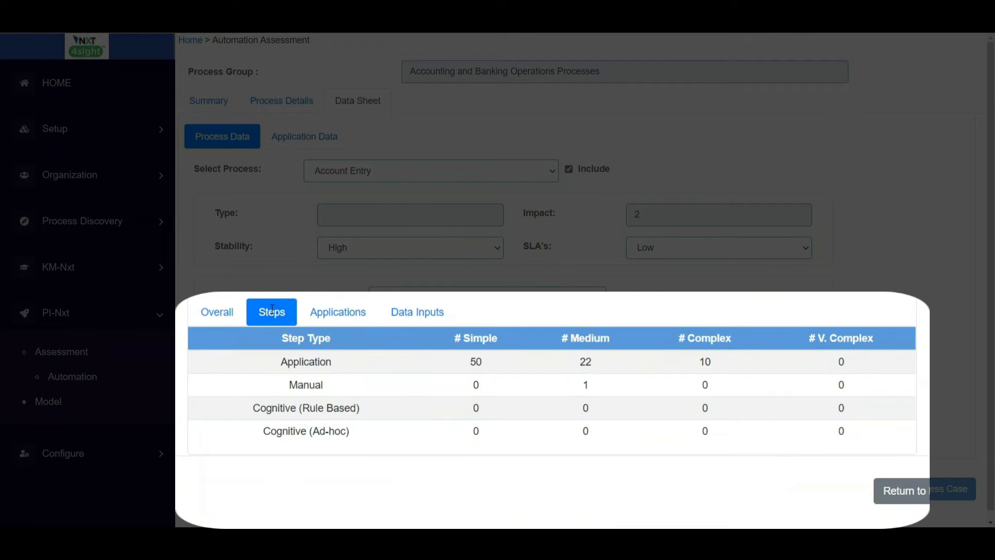
left_click(388, 334)
left_click(408, 312)
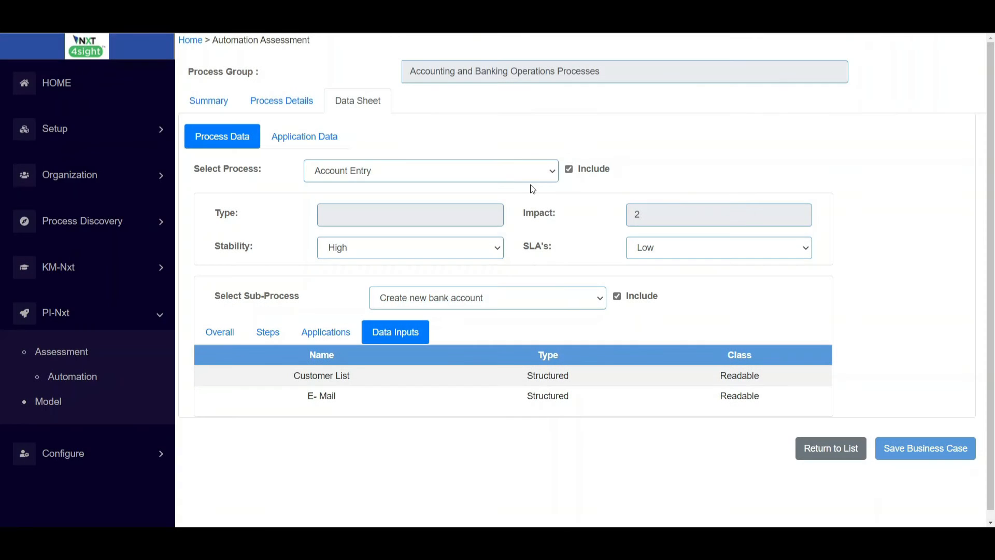
Step: Review Billing's Create Customer Master sub-process and untick Include to exclude it
left_click(552, 172)
left_click(466, 214)
left_click(524, 297)
left_click(491, 329)
left_click(335, 304)
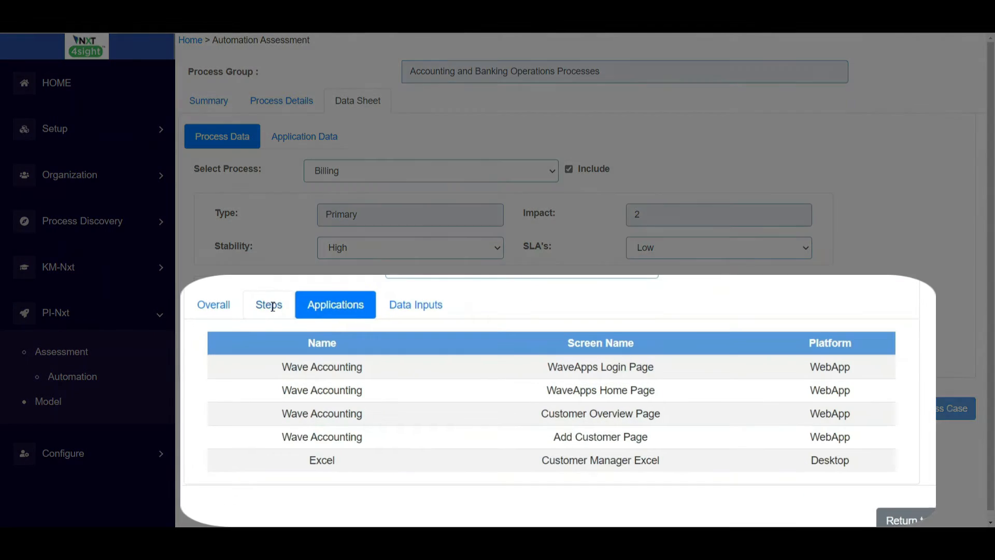
left_click(271, 306)
left_click(213, 305)
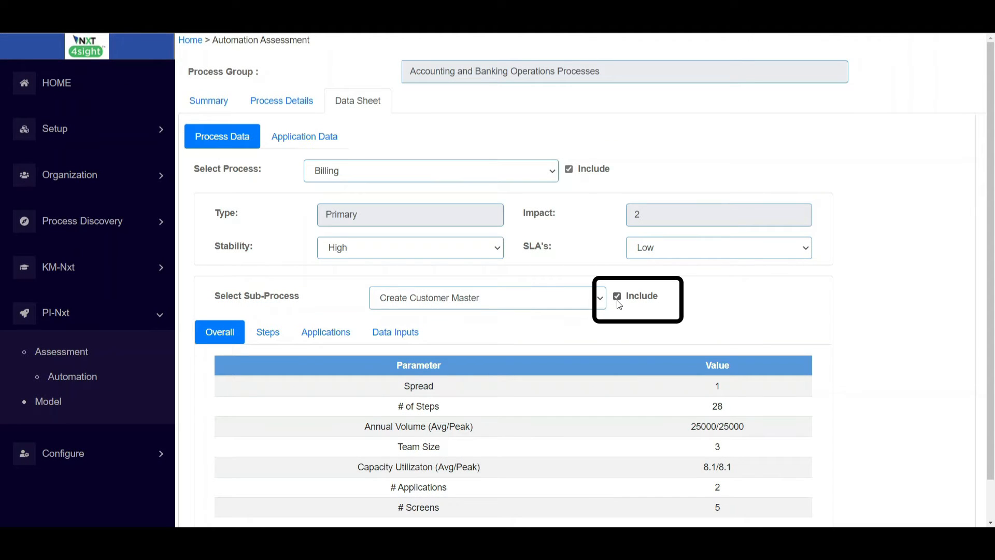
left_click(616, 299)
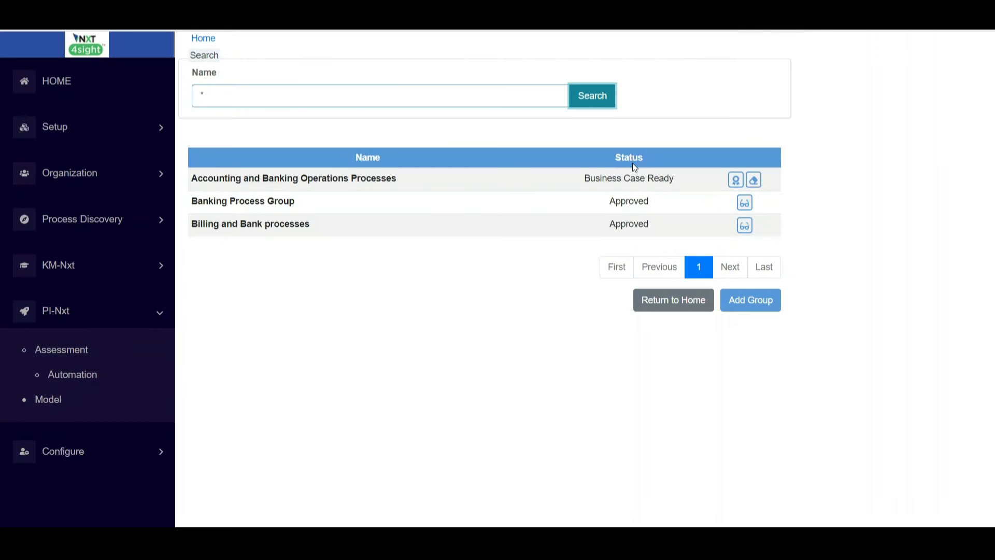
Step: Open the group's business case and enter the sponsor's name and role and the manager's name
left_click(733, 178)
left_click(613, 159)
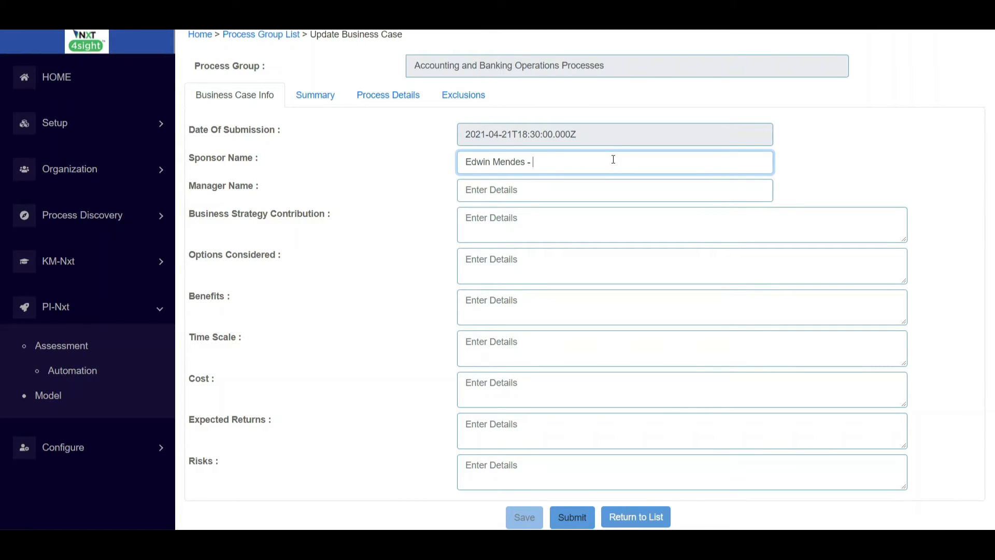
type("Head of Accounting")
key("Tab")
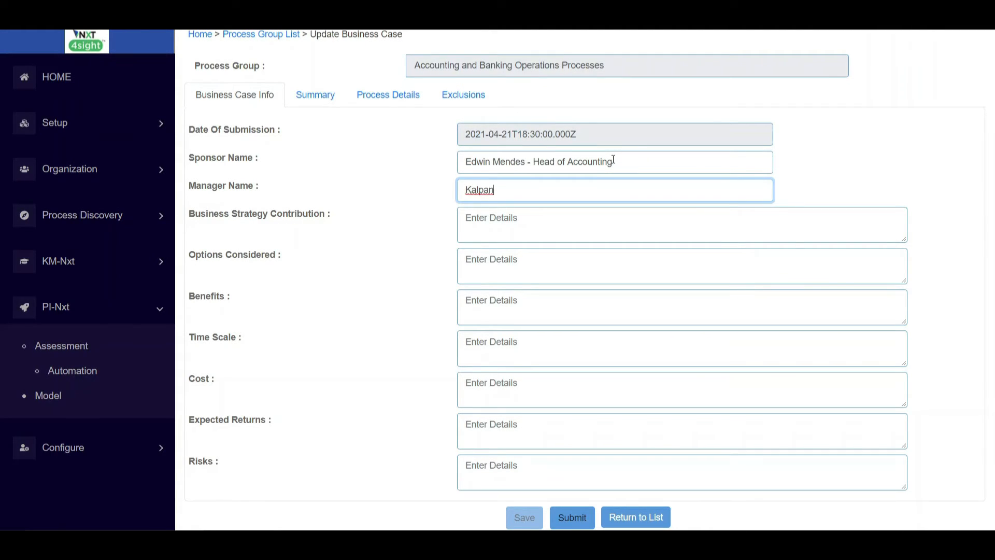
Step: Enter strategy contribution, options 'Optimization and Outsourcing of processes', and benefits of $17,000 per year
left_click(534, 217)
type("Automation of End ")
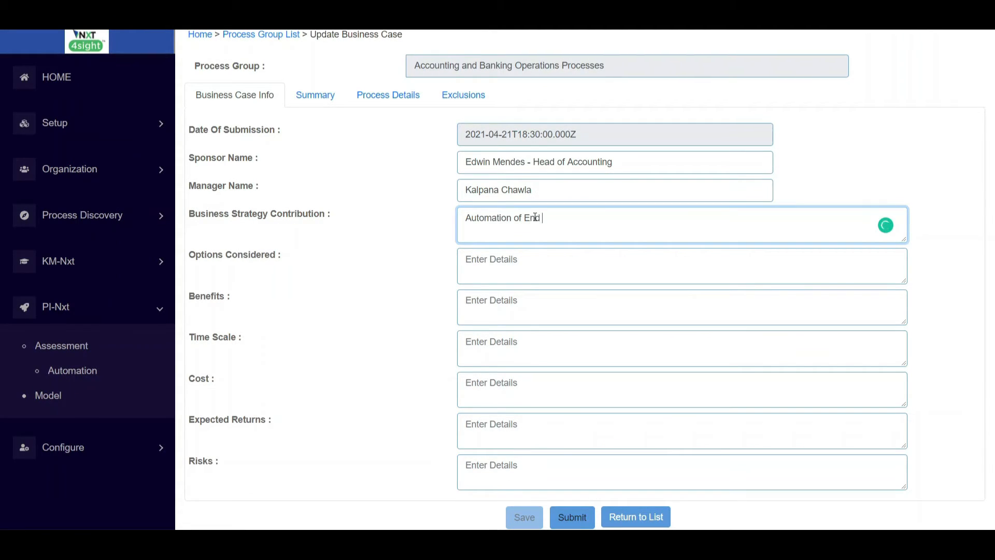
type("to End Accounting and Operations backoffice")
key("Tab")
type("Optimization and Outsourcing of processes")
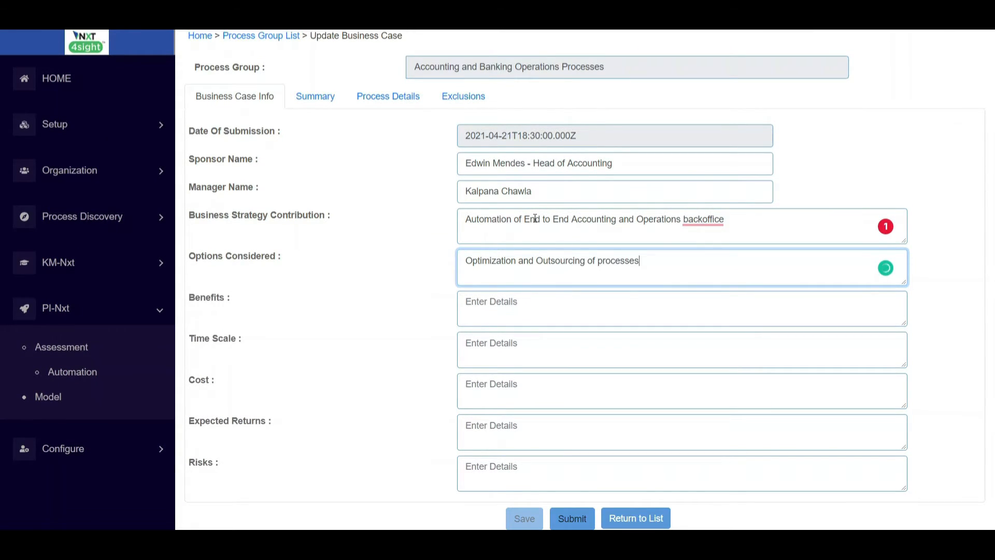
left_click(514, 305)
type("$ 17, 00")
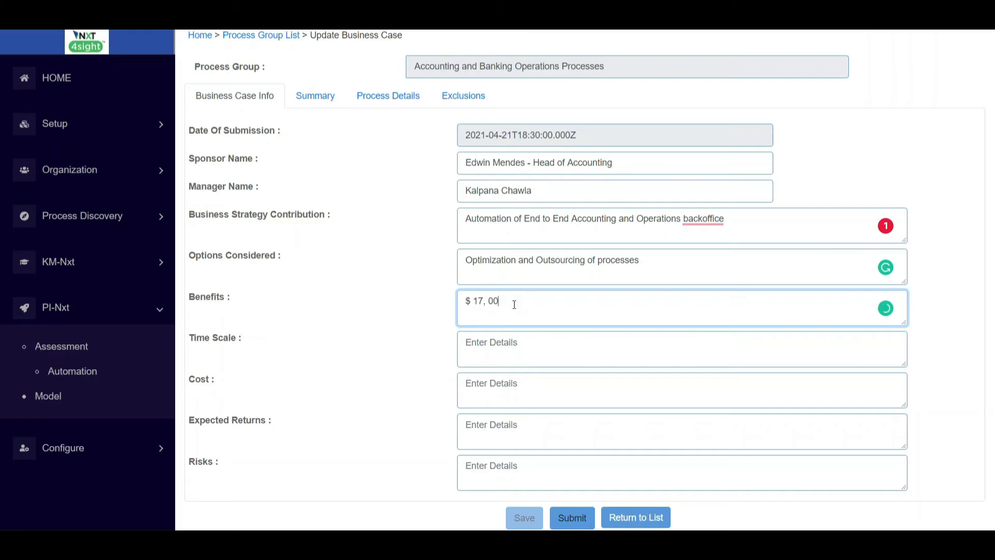
type("0 per year, with an estimated cost of $26,400")
Step: Fill in time scale of 66 days / 2 months, cost about $26,400, expected returns and risks
left_click(674, 330)
type("Estimated effort of 66 days, Estimated duration by project team is 2 months")
left_click(545, 391)
type("Approximately $26,400")
left_click(519, 430)
type("Benefits include reduction of effort to hand")
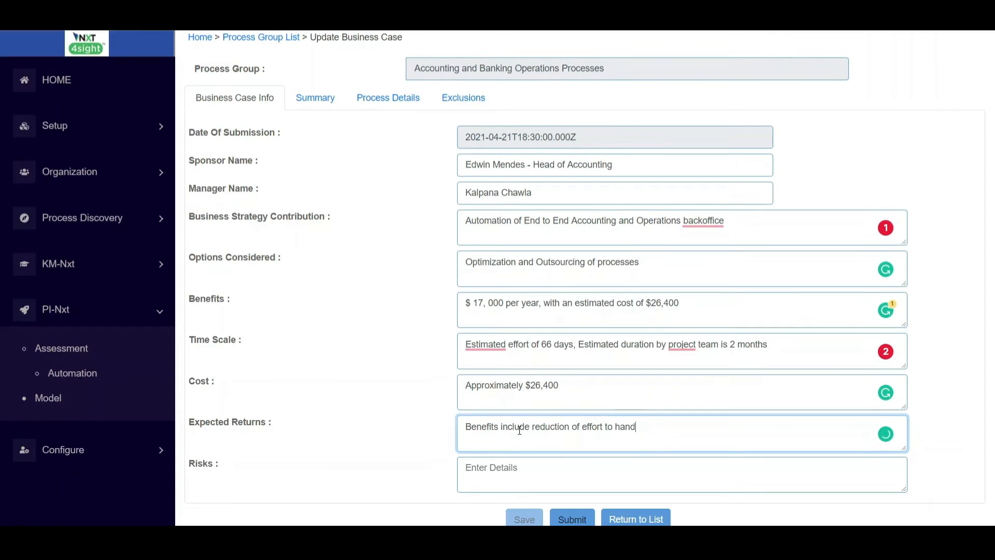
type("le transaction entry, team can be deployed for new opportunities being planned")
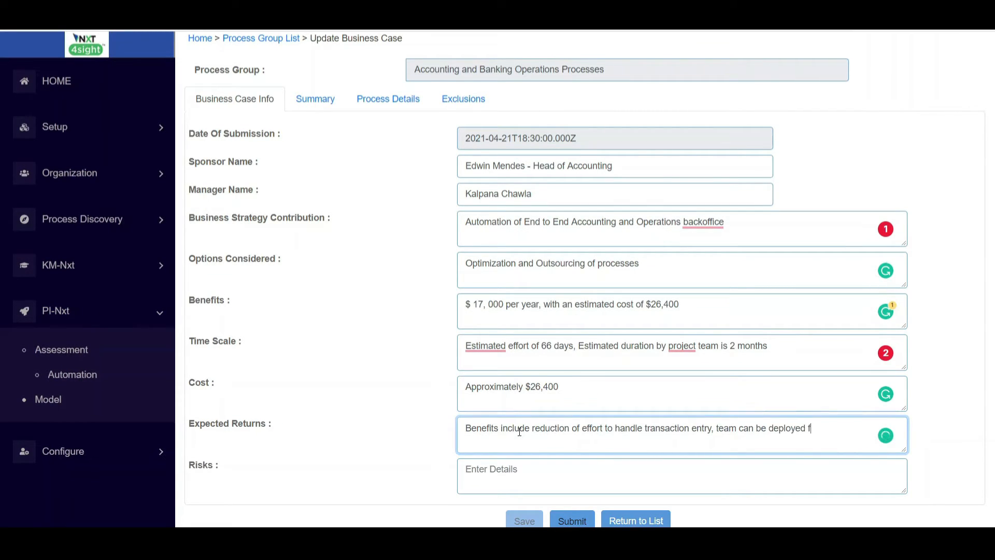
key("Tab")
type("Node")
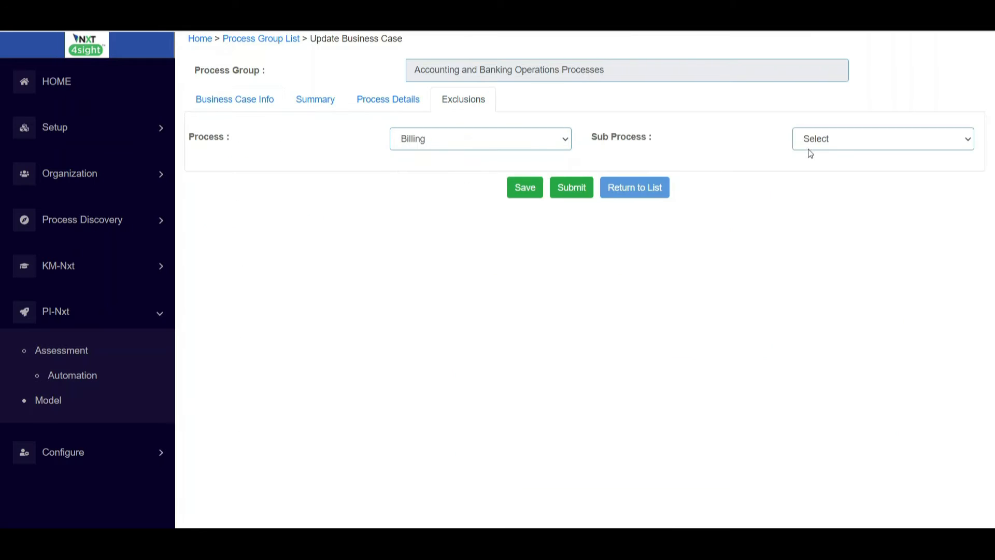
Step: Add a Billing Create Customer Master exclusion with justification and submit the business case
left_click(883, 138)
left_click(483, 188)
type("The customer master entry sub-process has been excluded from thi")
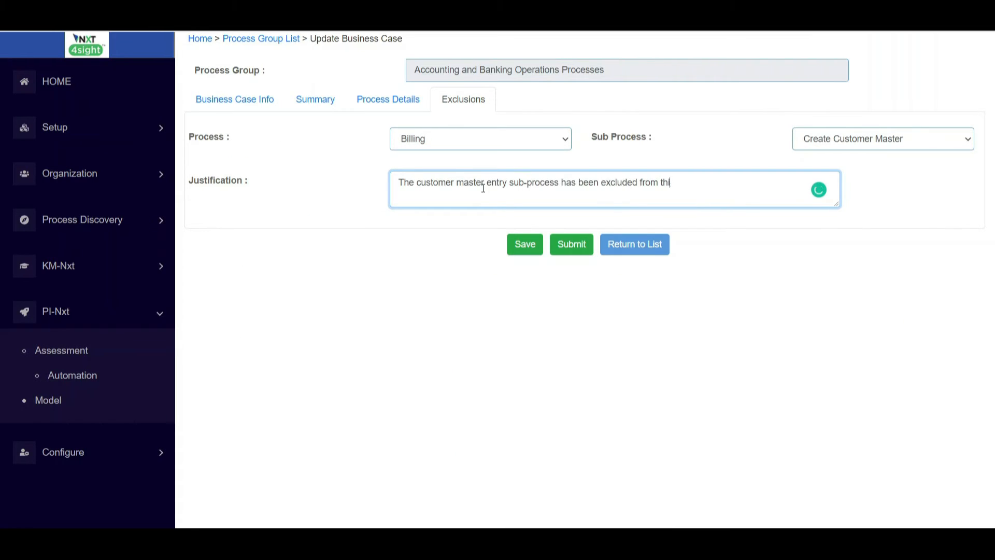
type("s effort, since another approach using bulk uploads will be")
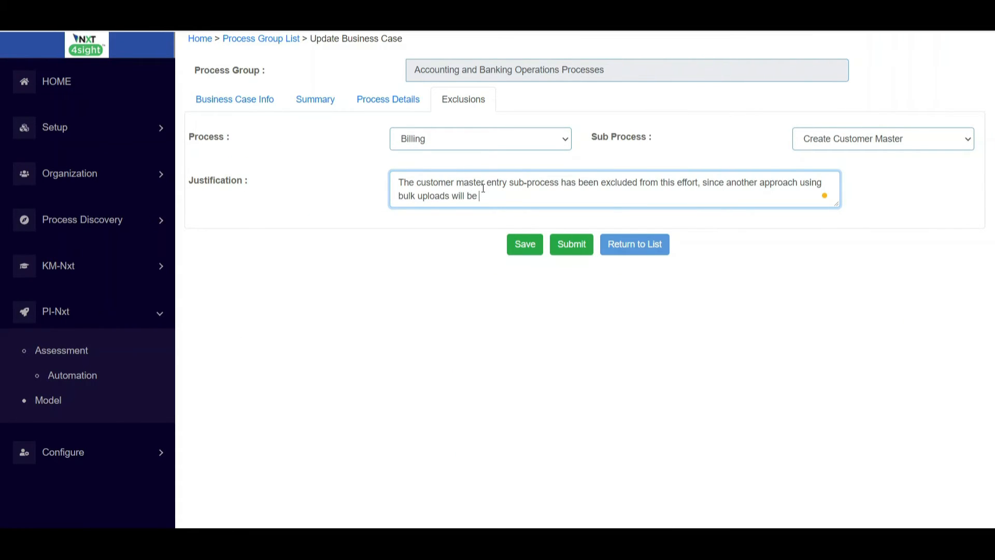
left_click(572, 521)
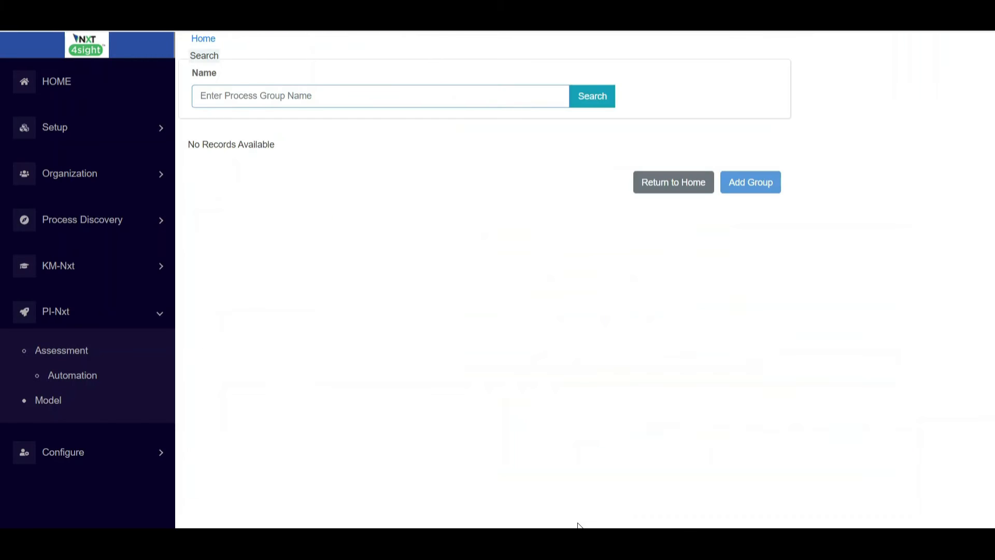
Step: Open the group's business case and review its summary and Account Entry's details
left_click(595, 95)
left_click(735, 177)
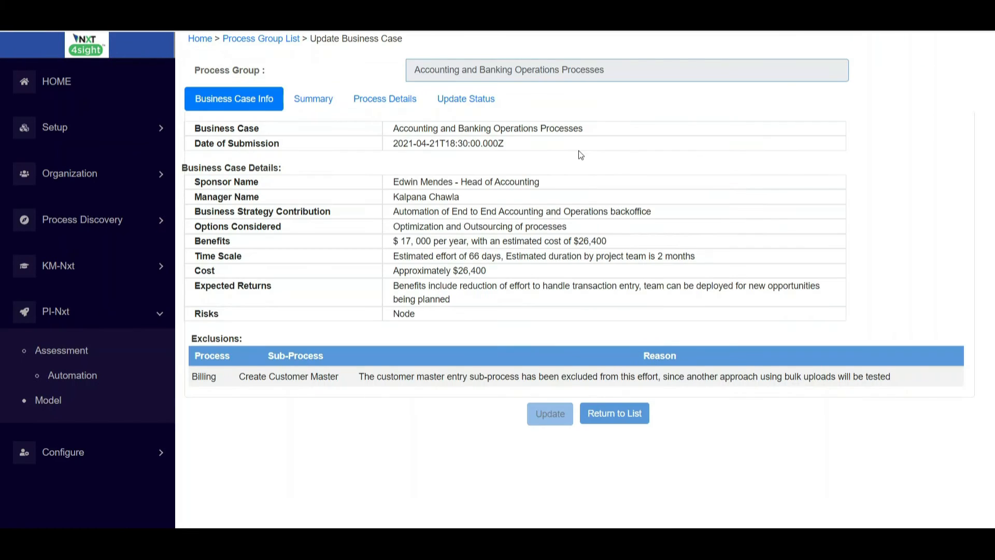
left_click(324, 100)
left_click(385, 98)
left_click(447, 142)
left_click(448, 171)
Step: Set the status to Approve with comment 'Approved for implementation starting May - 2021' and update
left_click(465, 99)
left_click(390, 136)
left_click(371, 173)
left_click(371, 189)
type("Approved for implementation starting May - 2021")
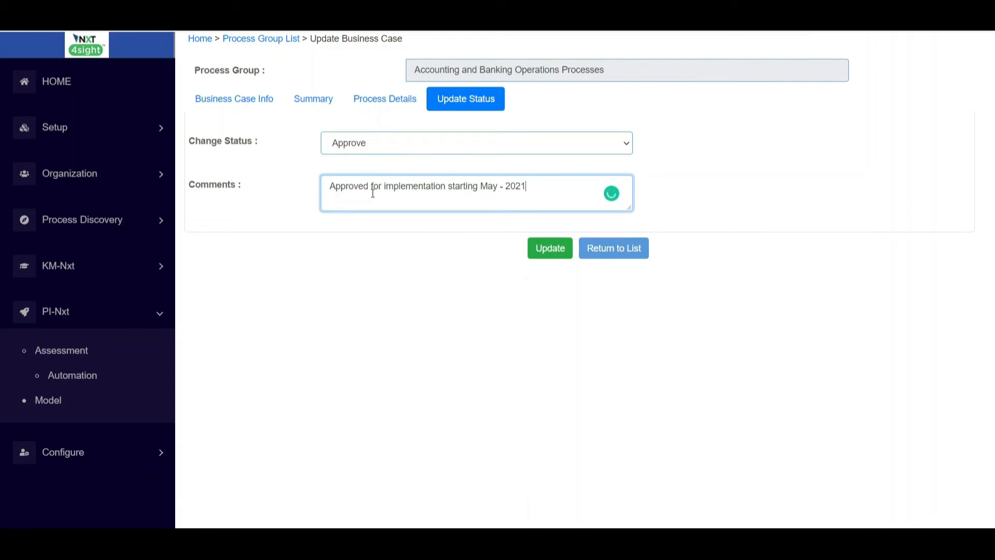
left_click(542, 249)
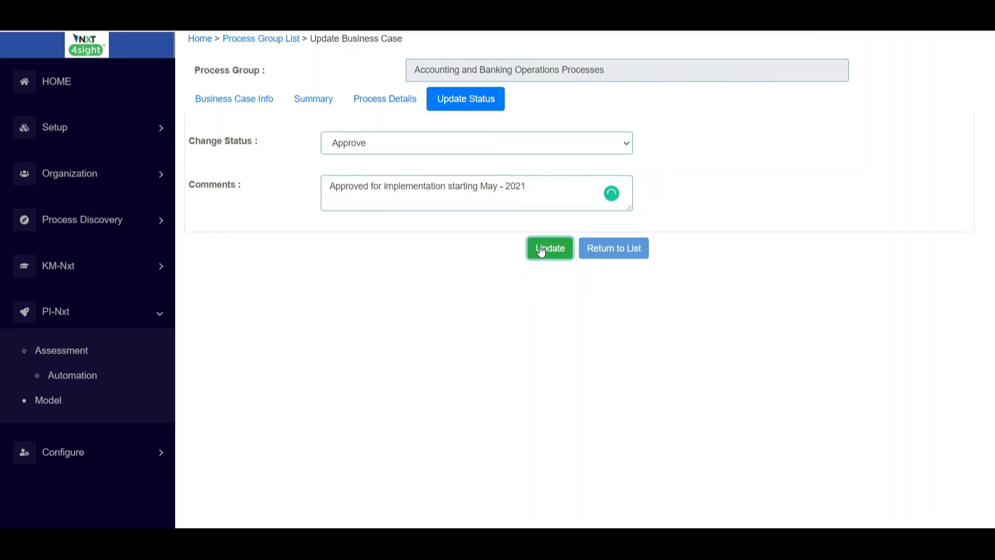